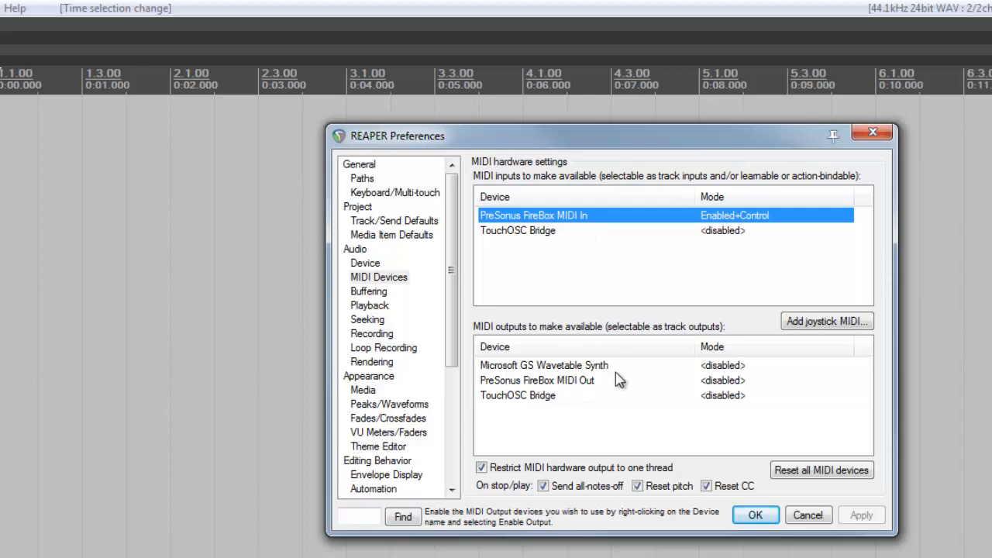
- Accept the MIDI device preferences and set the project tempo to 130 BPM
click(755, 516)
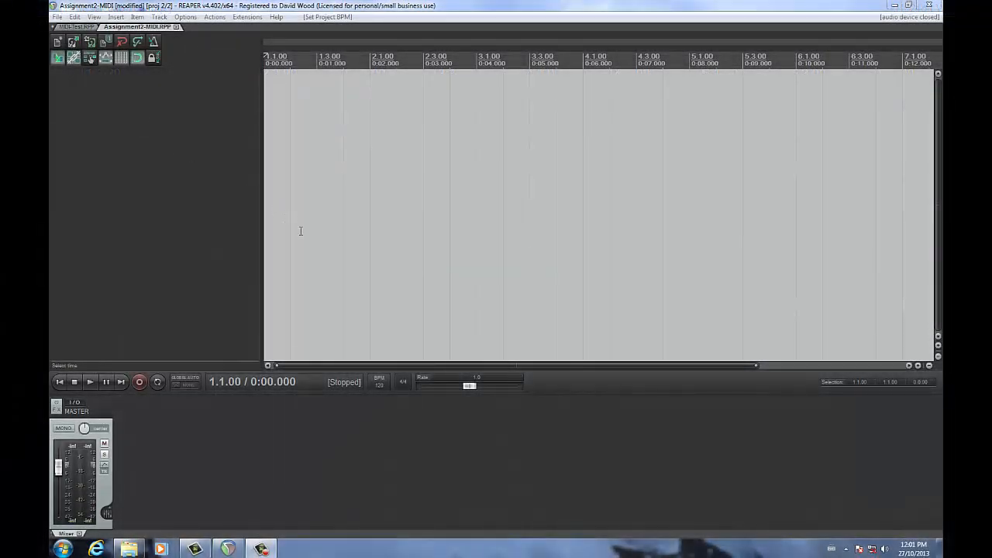
click(379, 384)
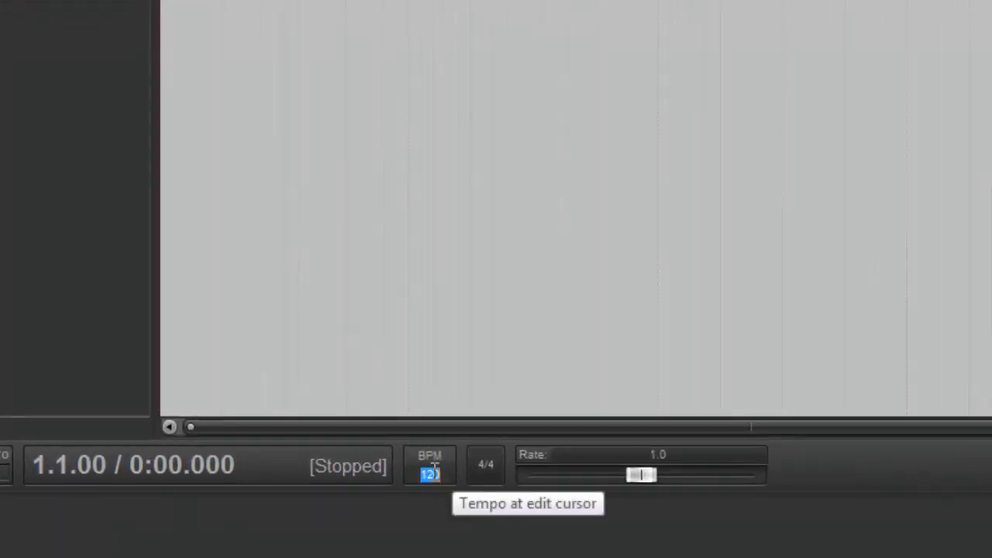
text(130)
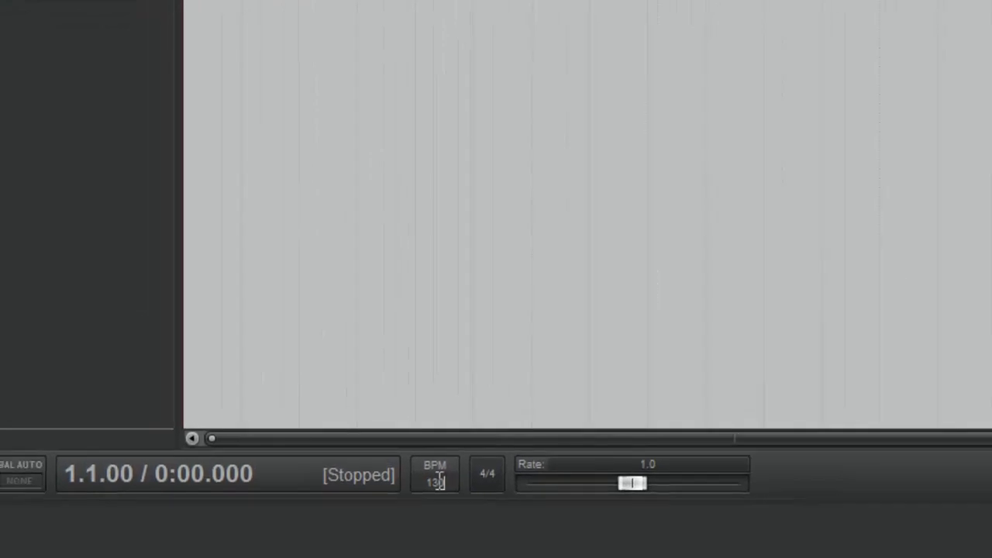
key(Return)
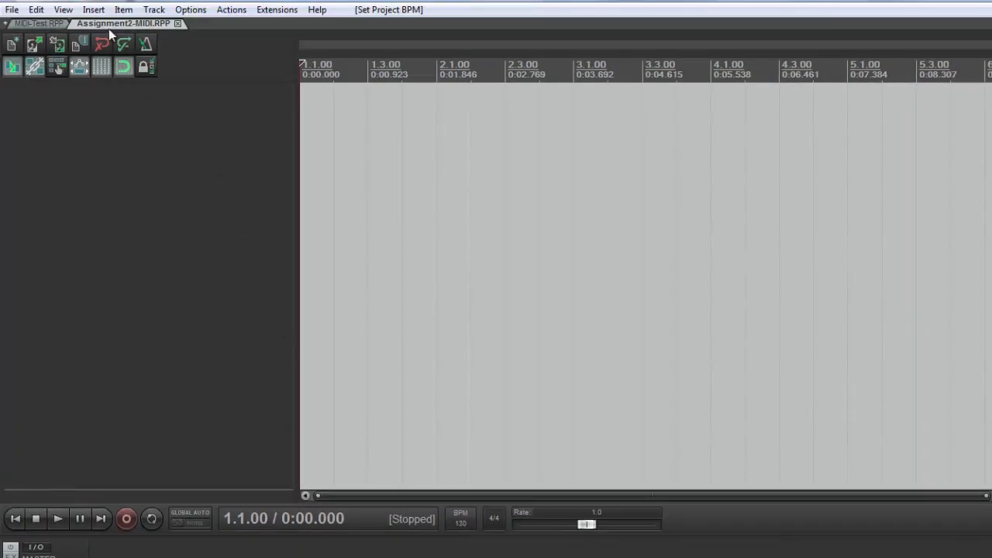
- Insert a click source into the project, play it from the start to hear the beat, and stop playback
click(93, 10)
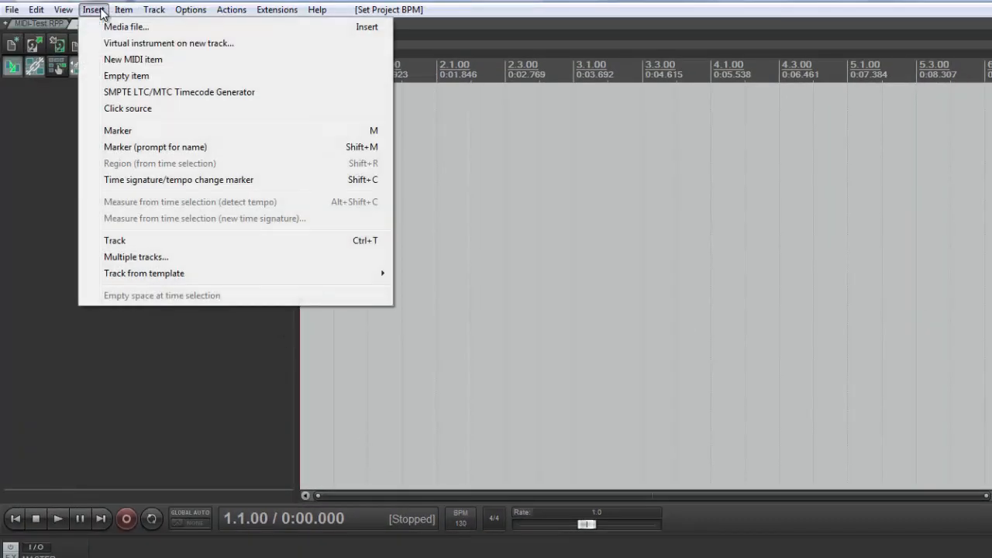
click(165, 111)
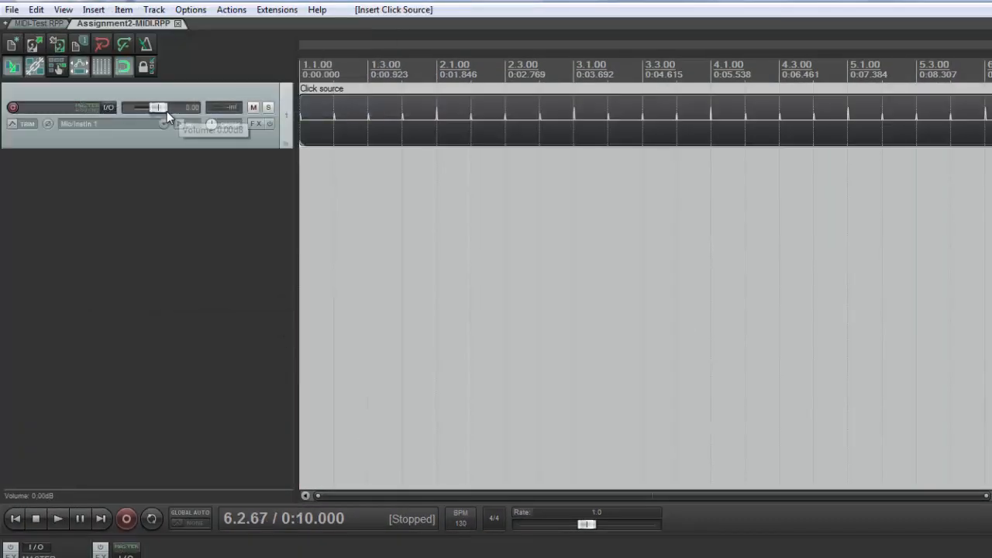
click(15, 518)
click(59, 520)
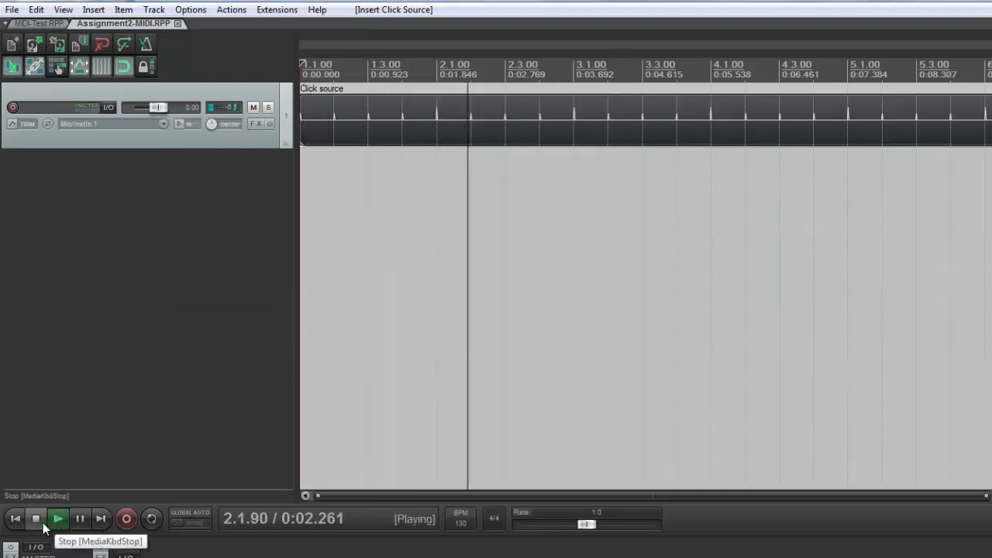
click(39, 521)
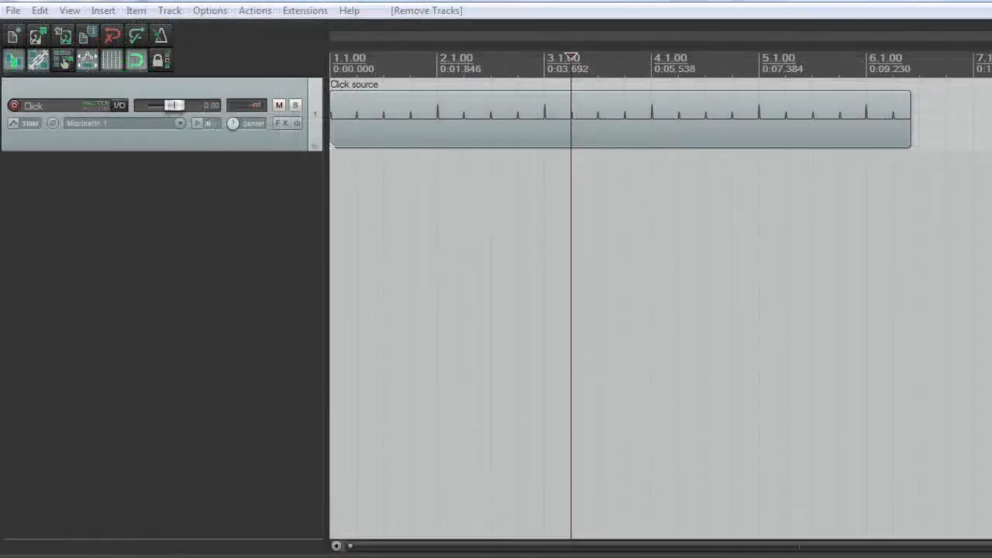
- Add a new track below the click track and set its input to PreSonus FireBox MIDI In, Channel 1
right_click(191, 193)
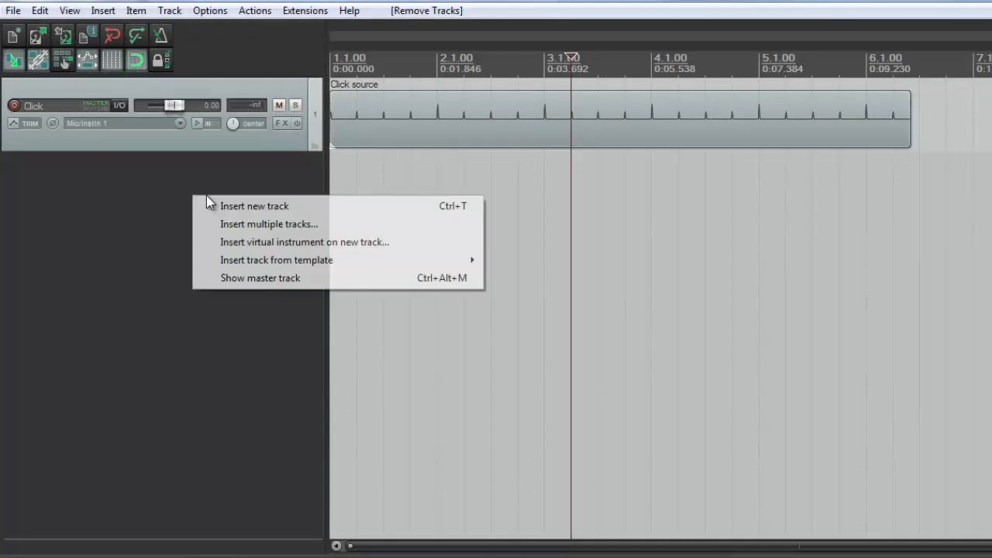
click(237, 207)
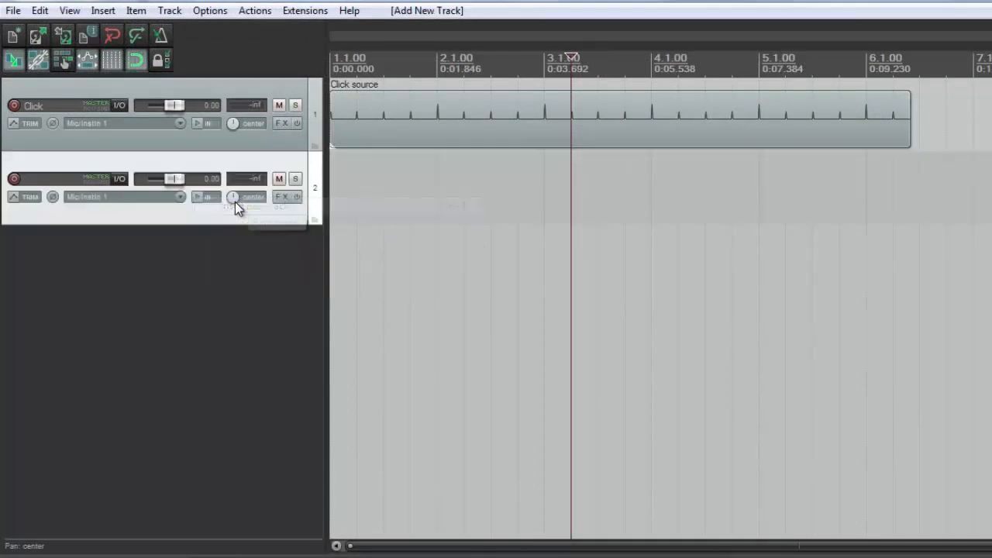
click(181, 200)
mouse_move(251, 245)
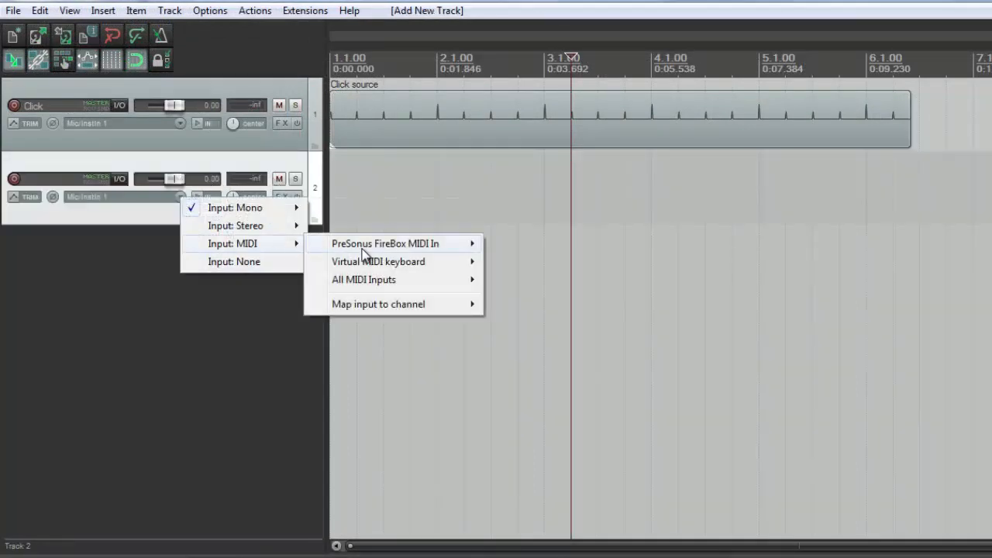
mouse_move(406, 253)
click(519, 261)
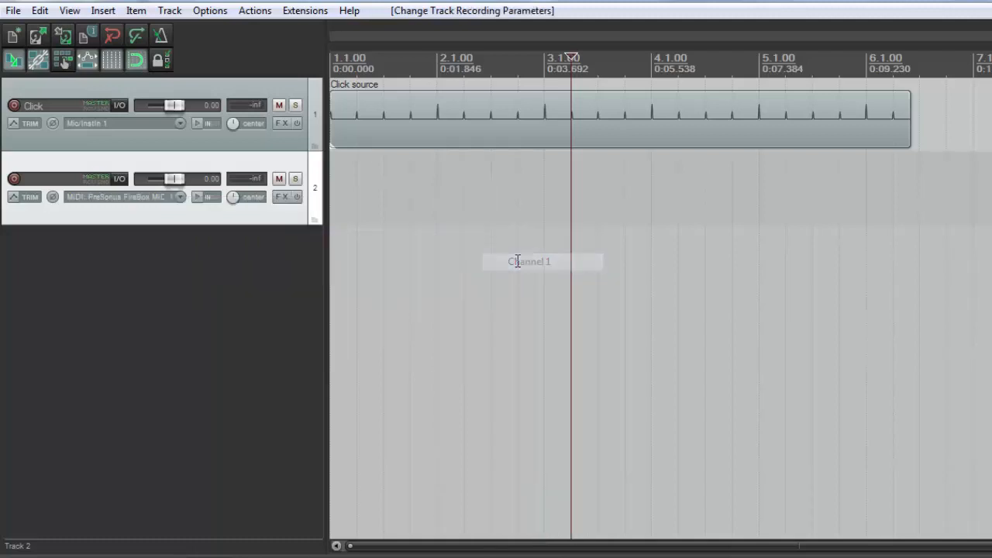
- Turn on record monitoring for the MIDI track and arm it for recording
click(201, 195)
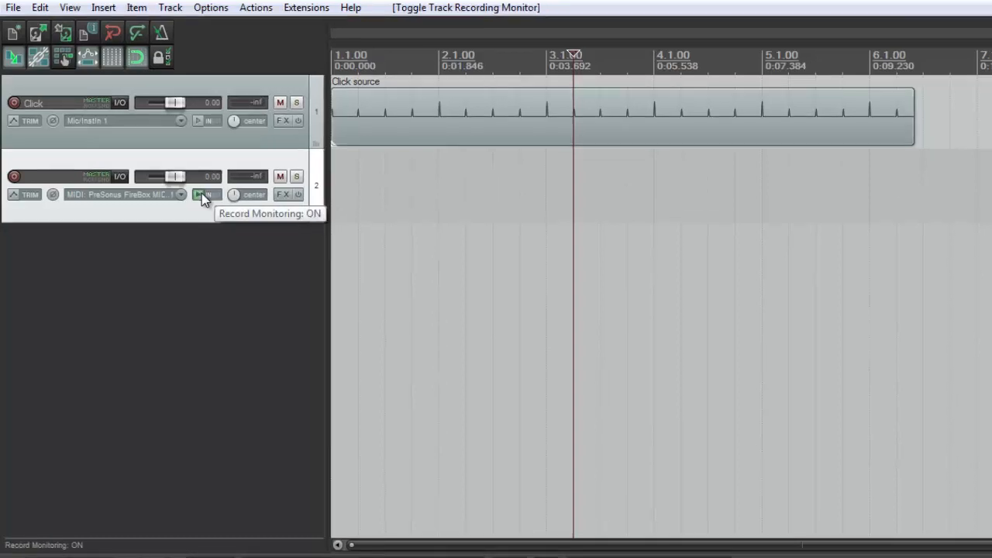
click(14, 187)
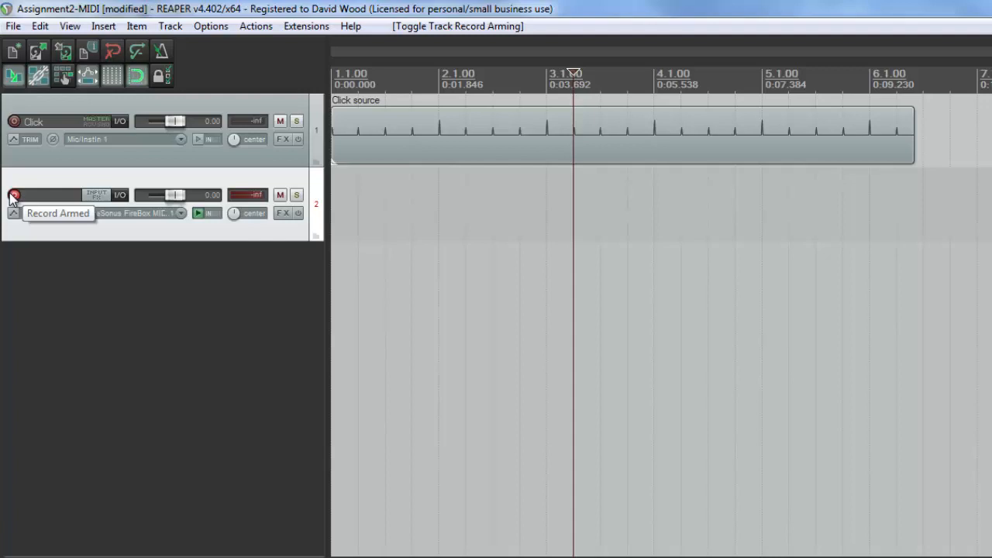
- Add the VSTi Piano One (Sound Magic) instrument to the MIDI track and close its effects window
click(277, 213)
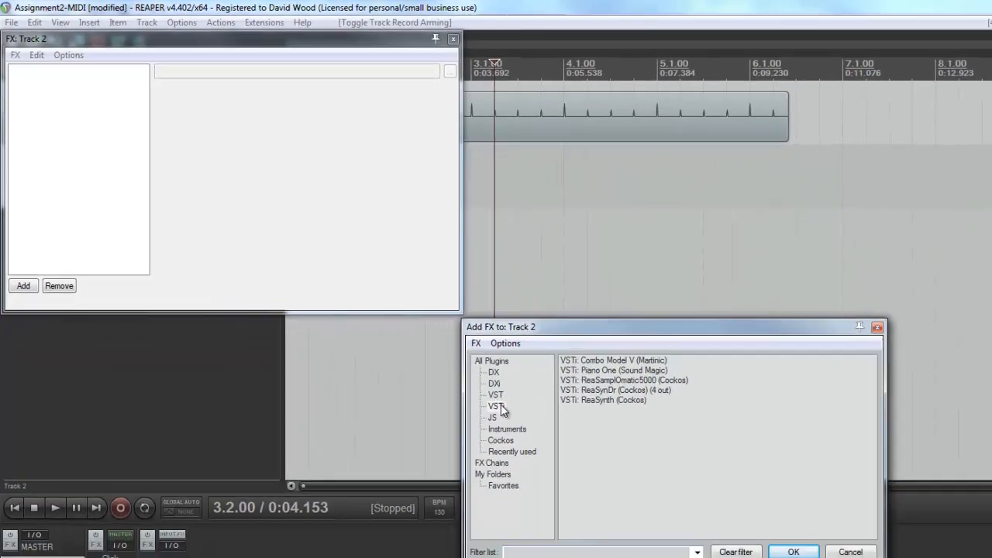
click(497, 407)
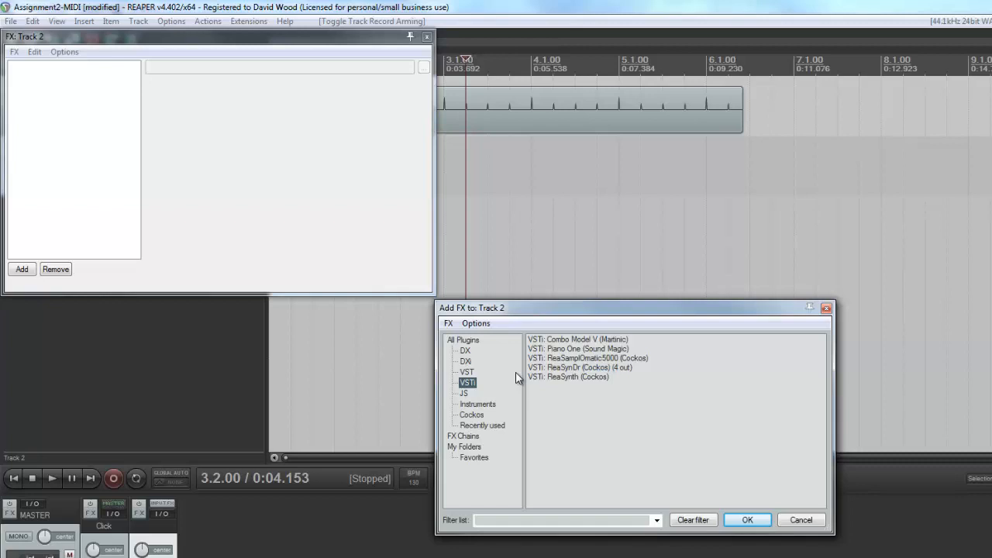
double_click(562, 351)
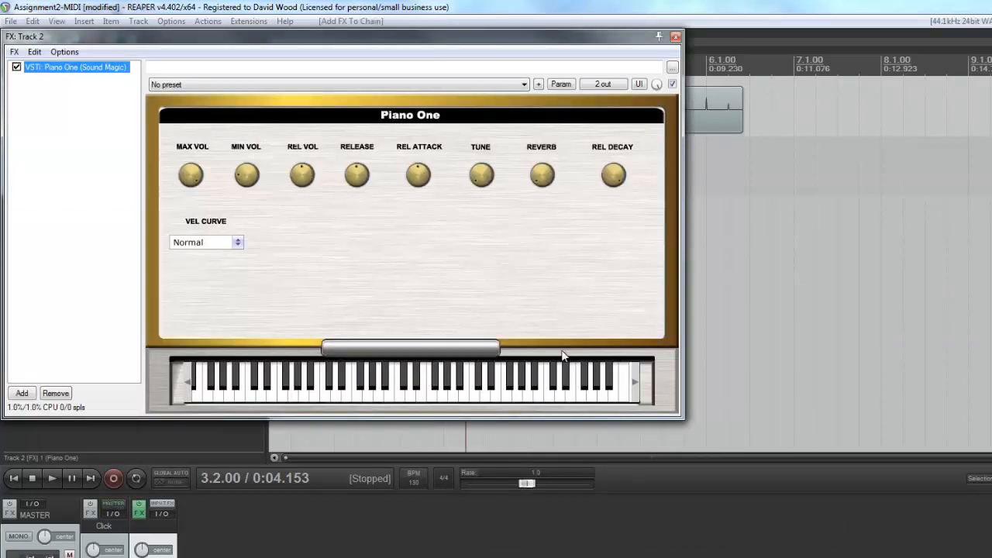
click(675, 37)
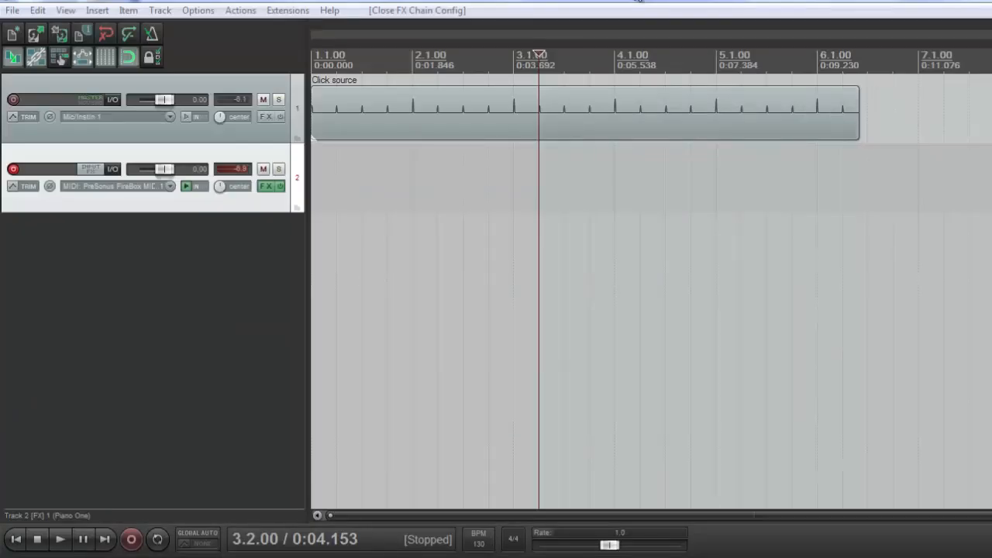
- Record a MIDI performance on the second track from the project start and save the recorded take
click(583, 59)
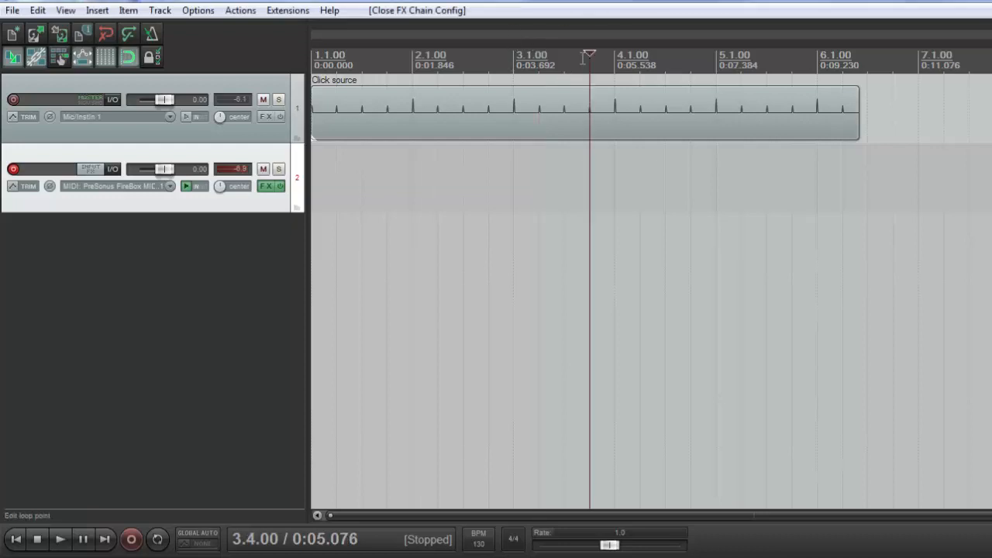
key(Home)
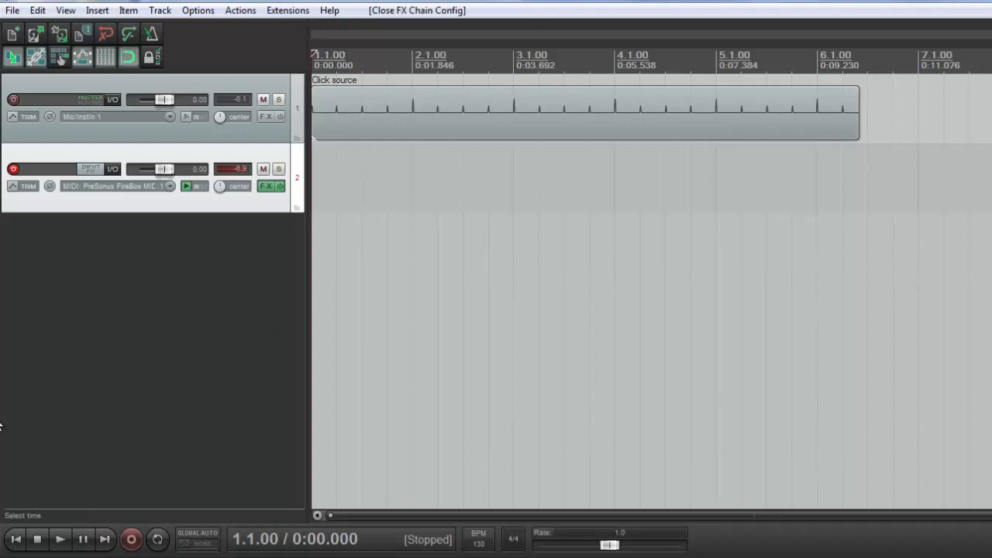
click(130, 539)
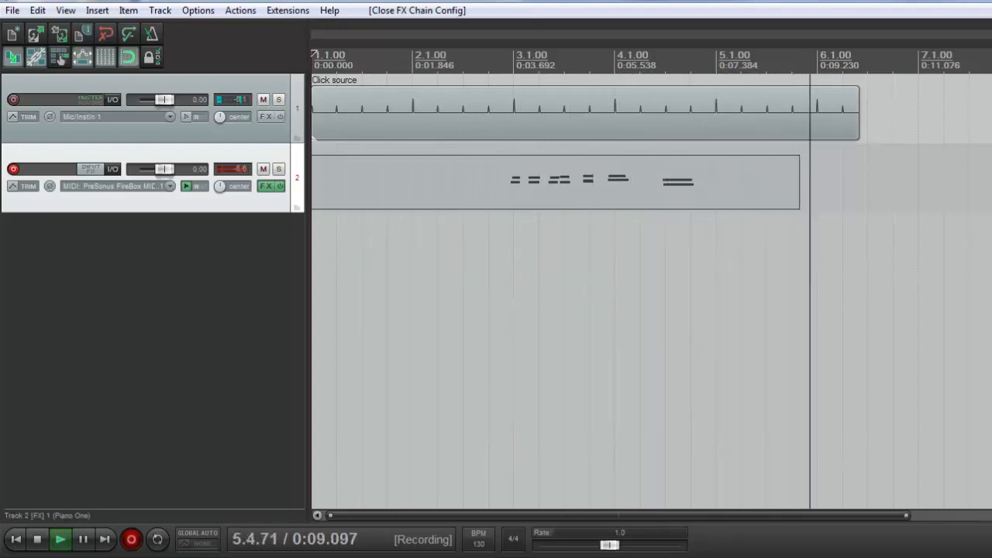
click(39, 540)
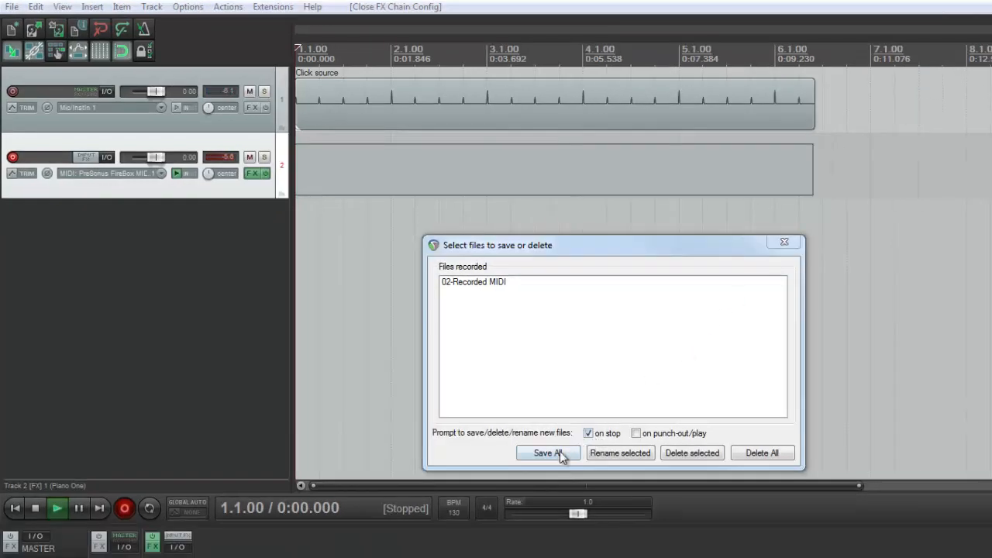
click(591, 479)
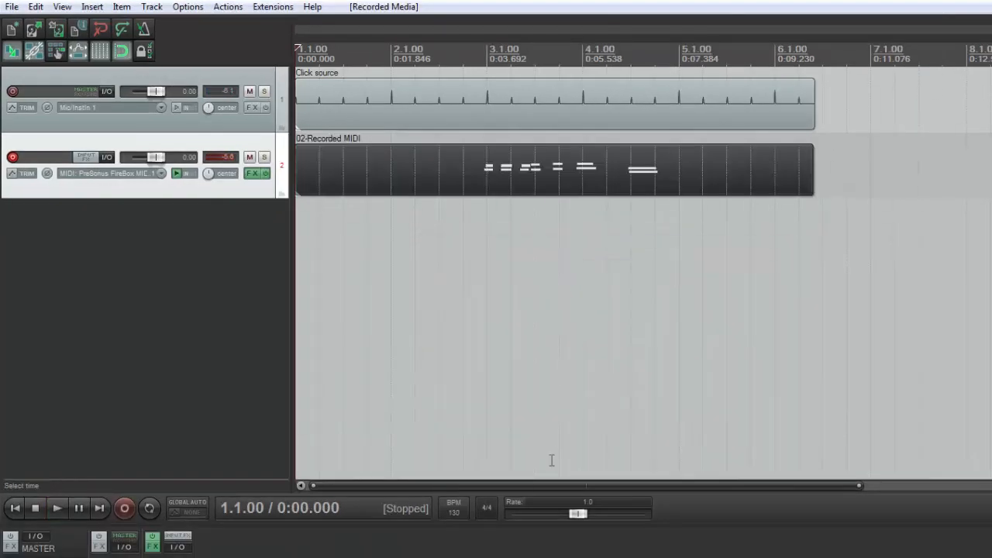
- Play back the recorded MIDI take together with the click, and stop playback
click(59, 515)
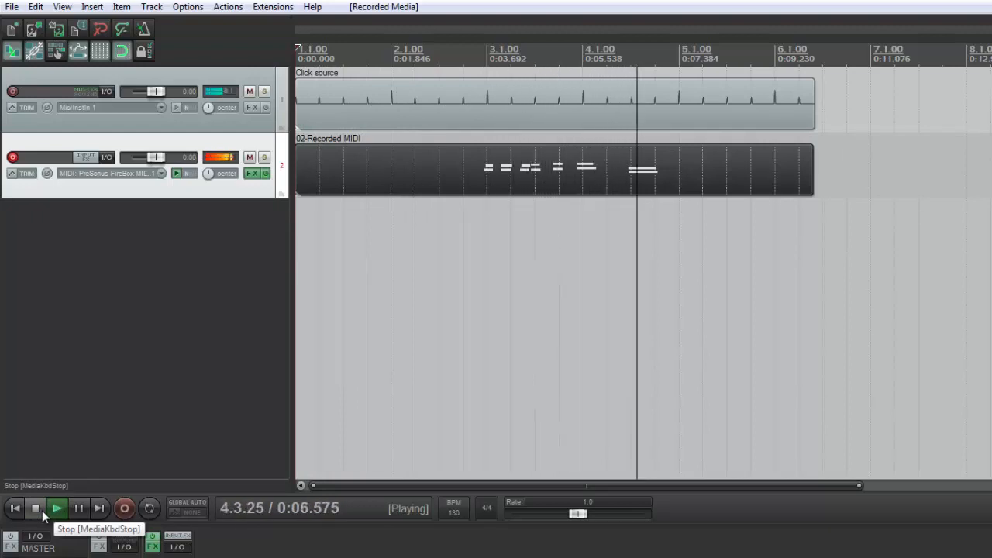
click(42, 510)
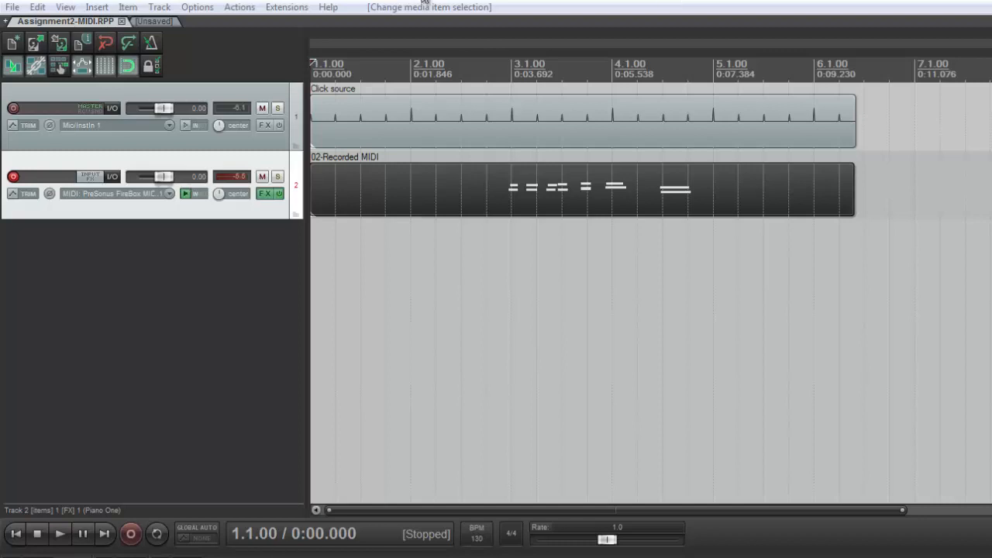
- Disarm the second track and open its recorded MIDI item in the MIDI editor
click(11, 177)
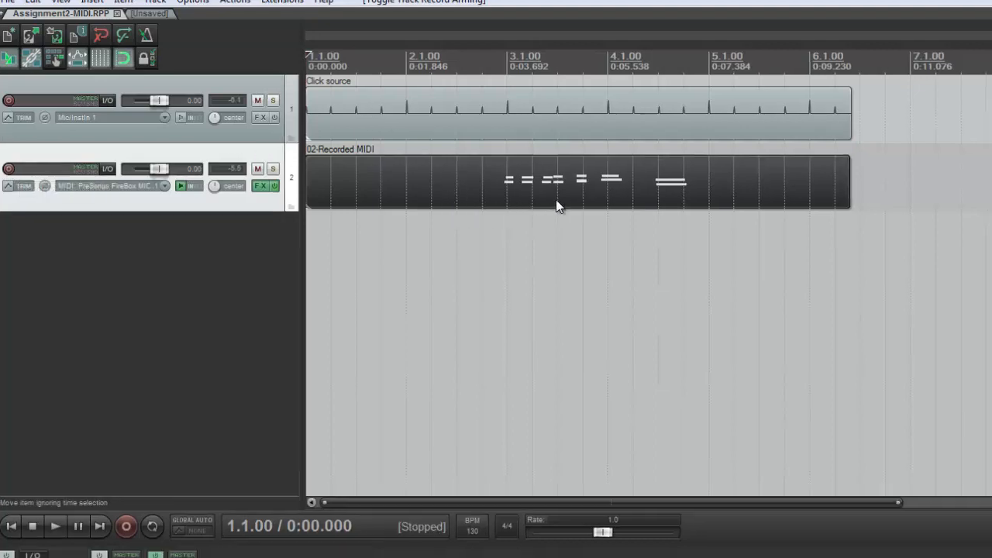
double_click(558, 204)
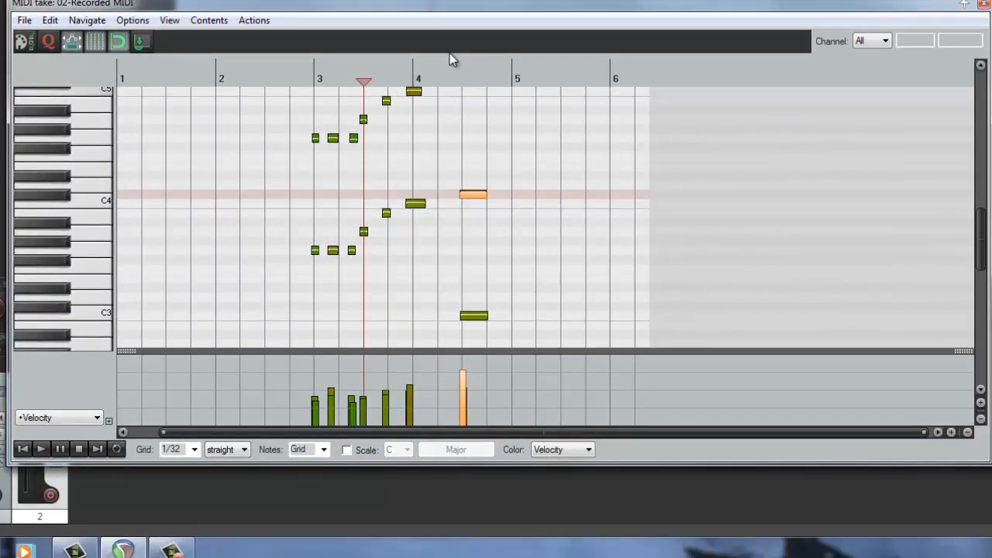
- Lower the wrong C#4 note near the take's end to C4 and play the take back to check it
click(472, 195)
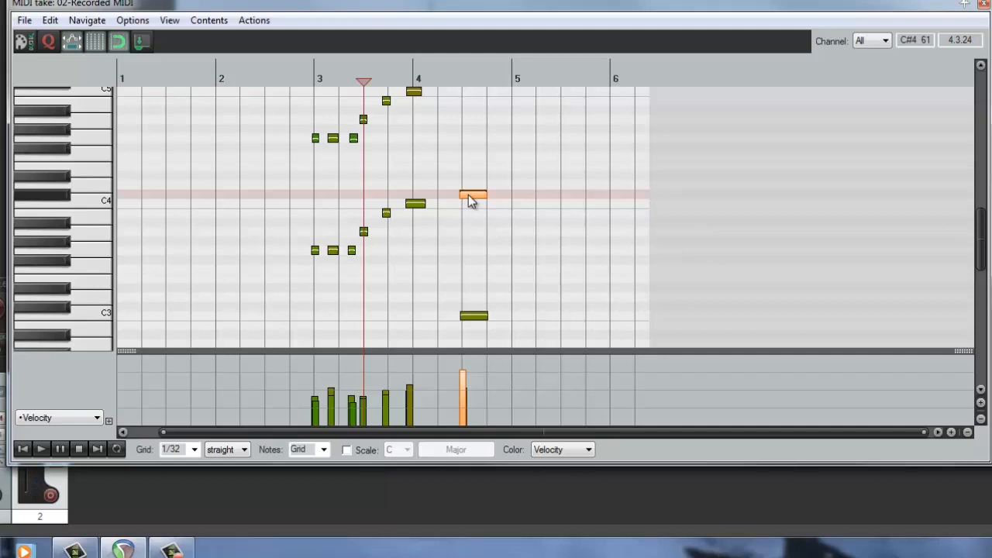
drag(468, 196, 471, 207)
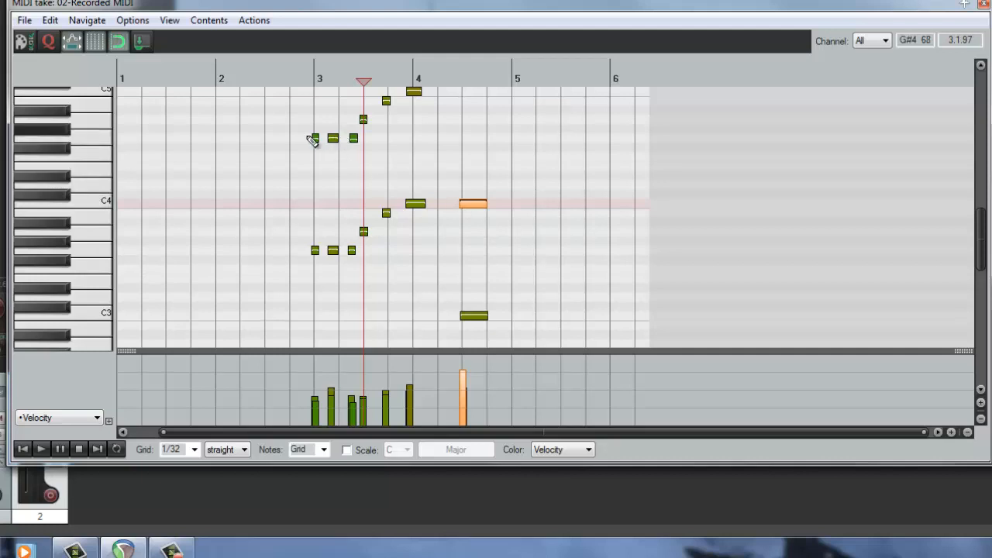
click(41, 449)
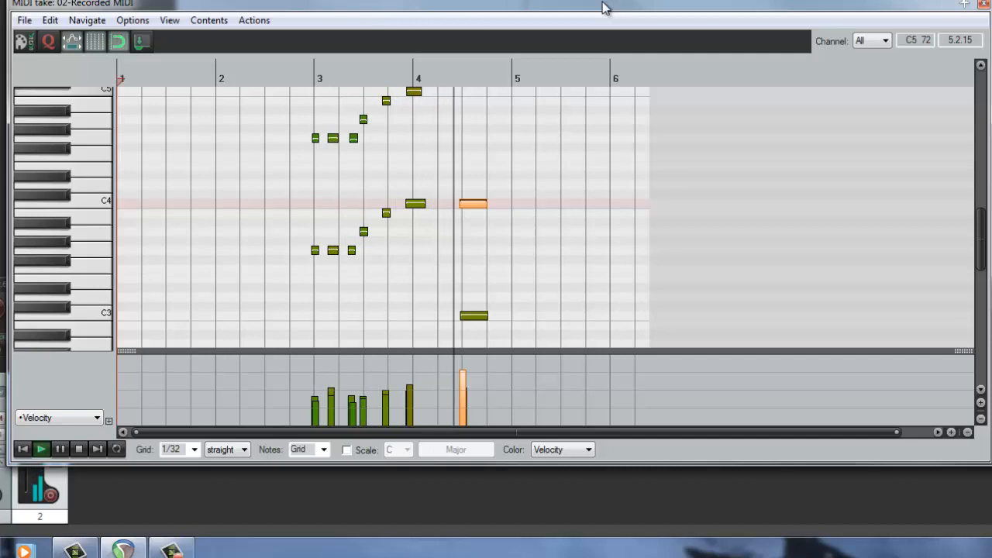
click(80, 448)
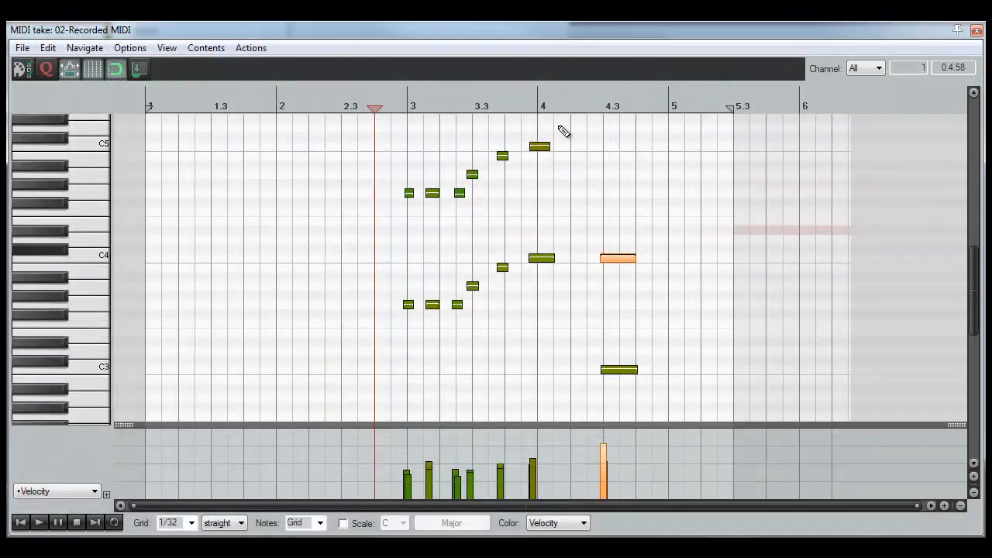
- Select all the recorded notes, quantize their positions to the grid at 100% strength with overlaps fixed, and play the take back
scroll(565, 267, up, 4)
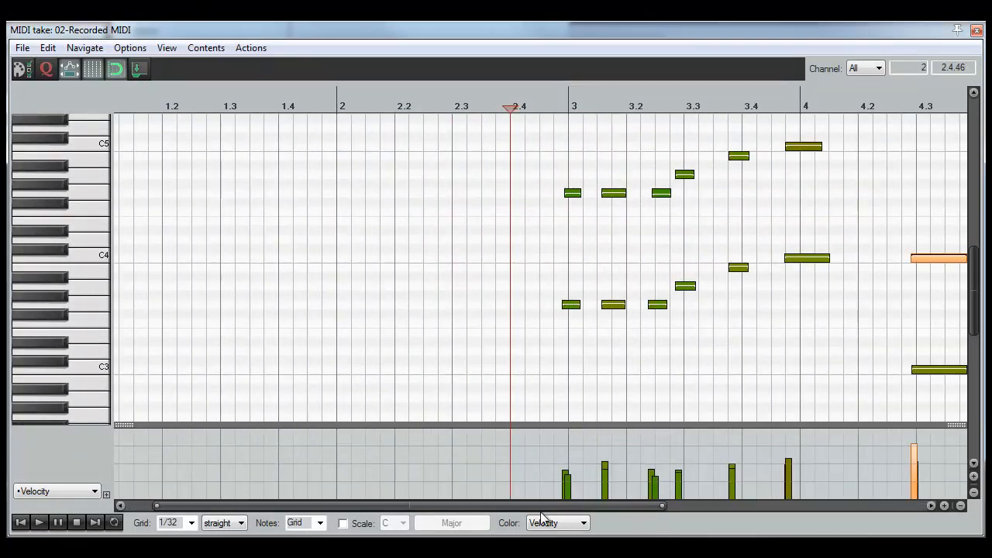
drag(545, 503, 654, 507)
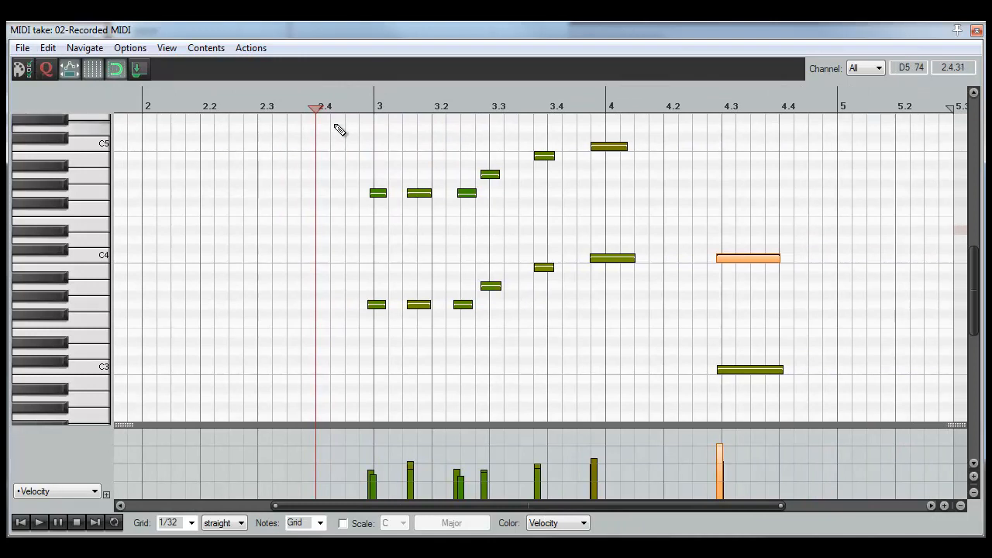
drag(335, 125, 813, 405)
click(47, 48)
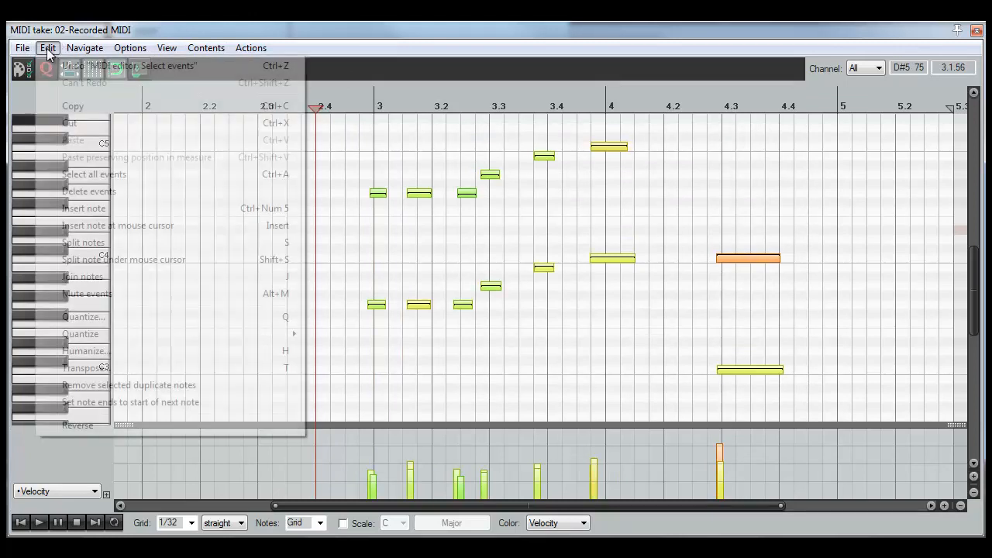
click(129, 326)
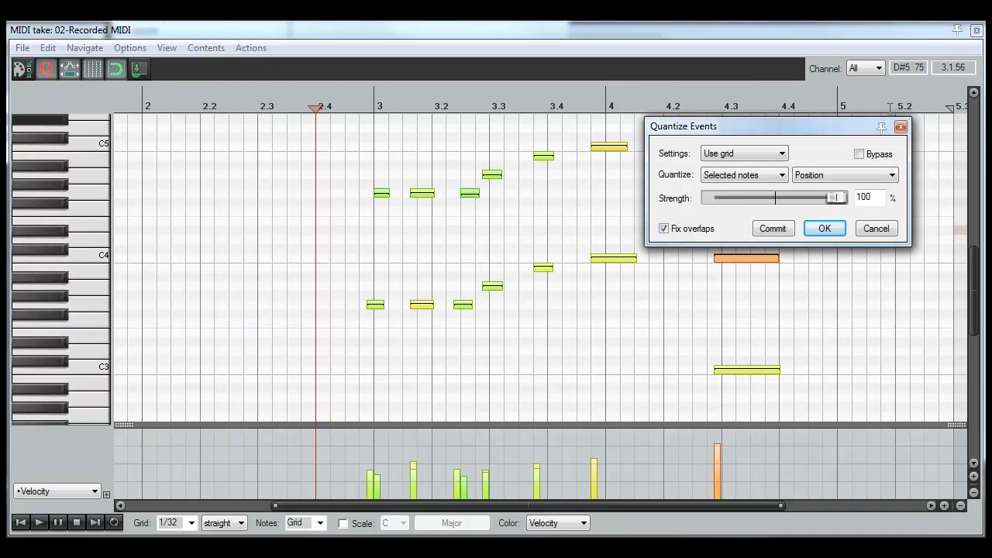
click(778, 233)
click(828, 229)
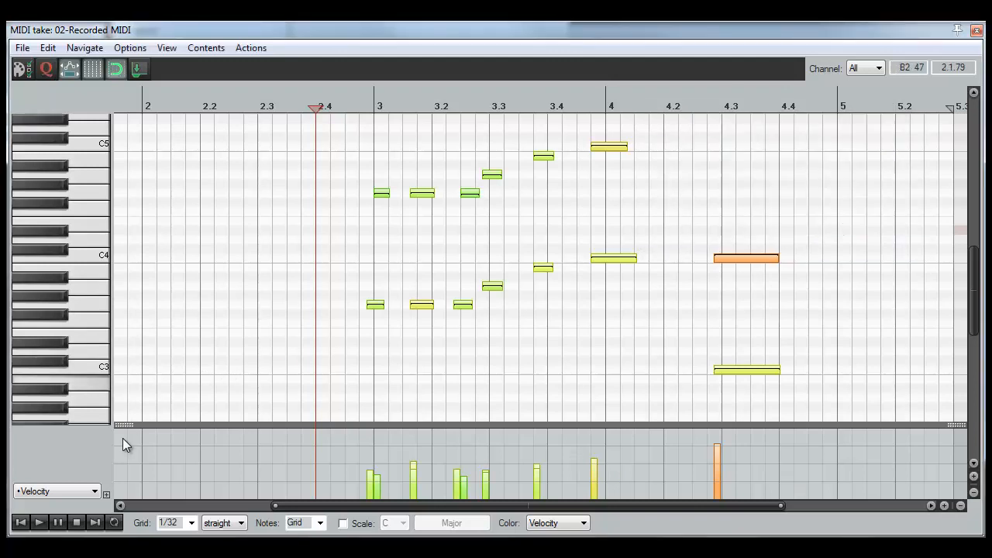
click(39, 522)
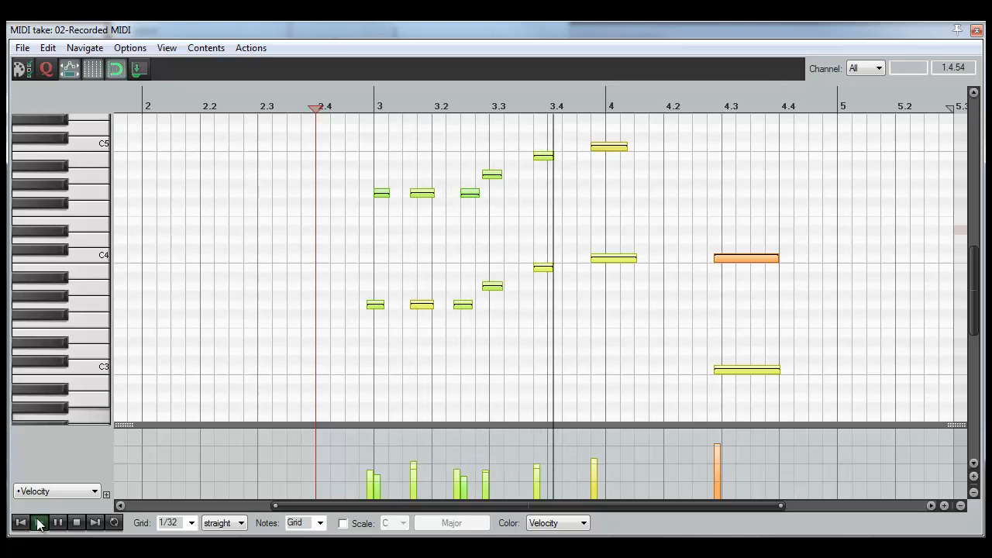
click(76, 523)
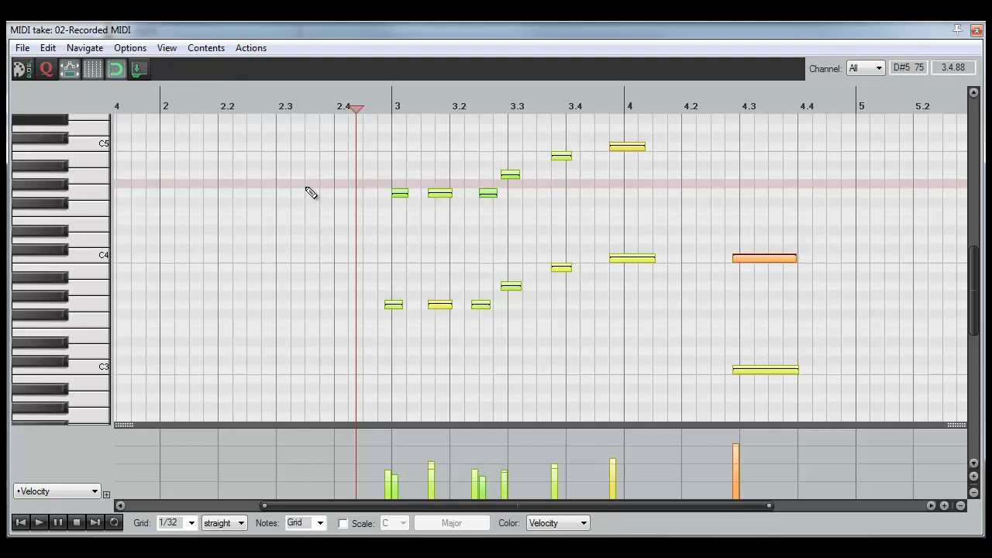
- Move the first and third G3 notes to 3 and 3.2.50, aligned with the G4 notes above, and play the take back
click(310, 193)
scroll(445, 305, up, 4)
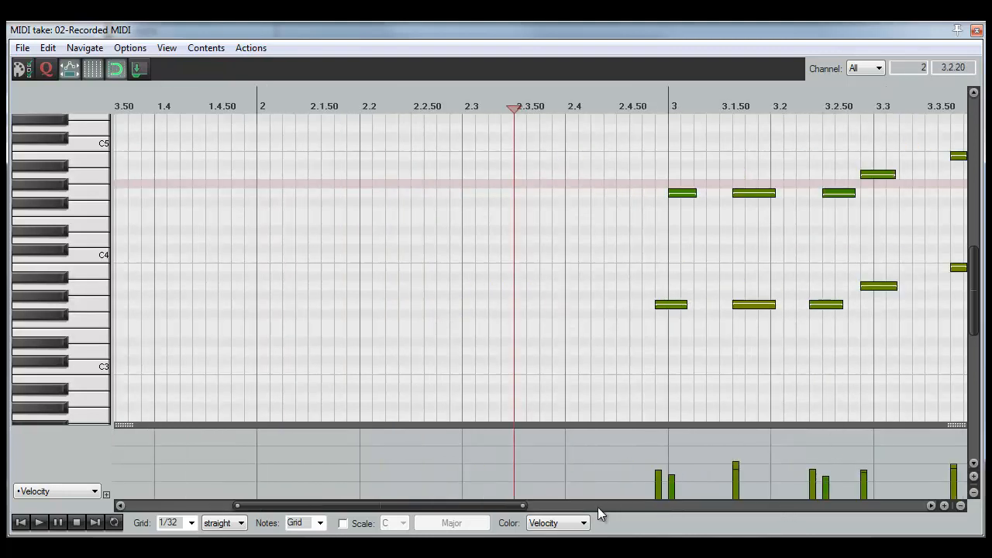
drag(491, 505, 589, 493)
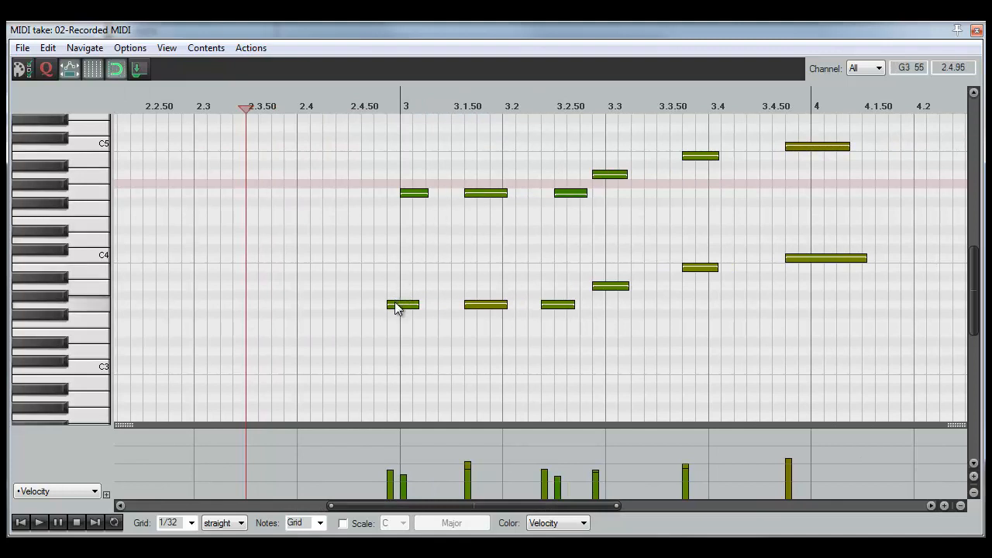
drag(396, 307, 412, 309)
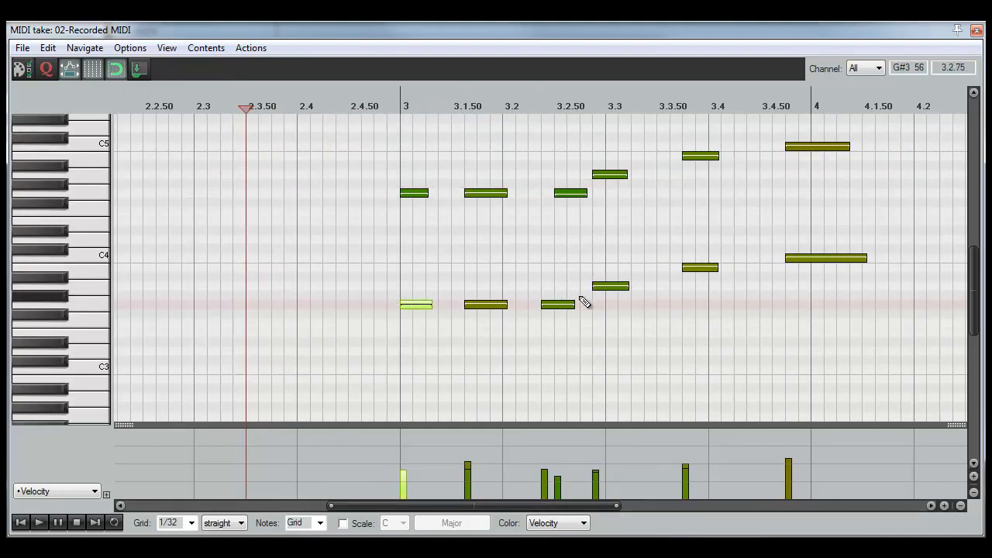
drag(554, 306, 566, 309)
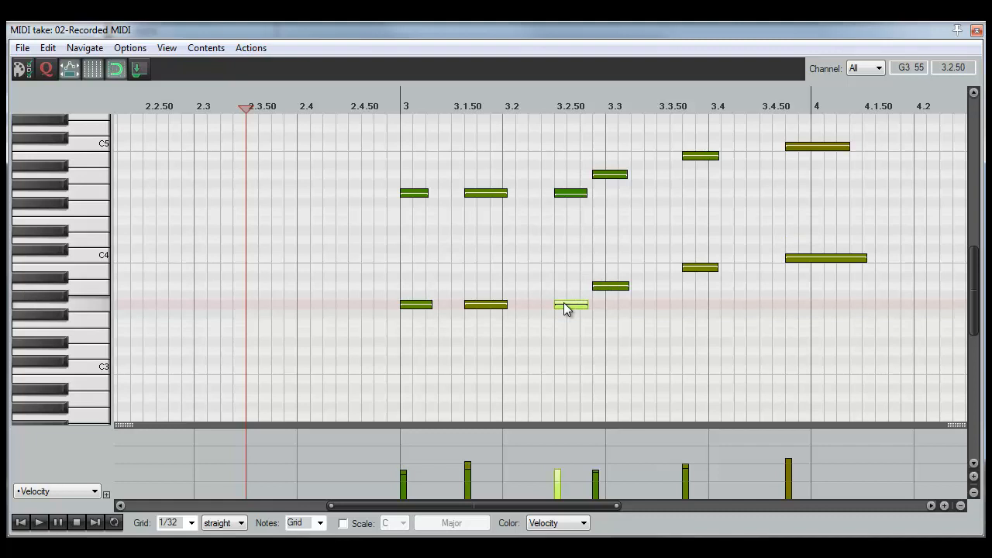
click(39, 523)
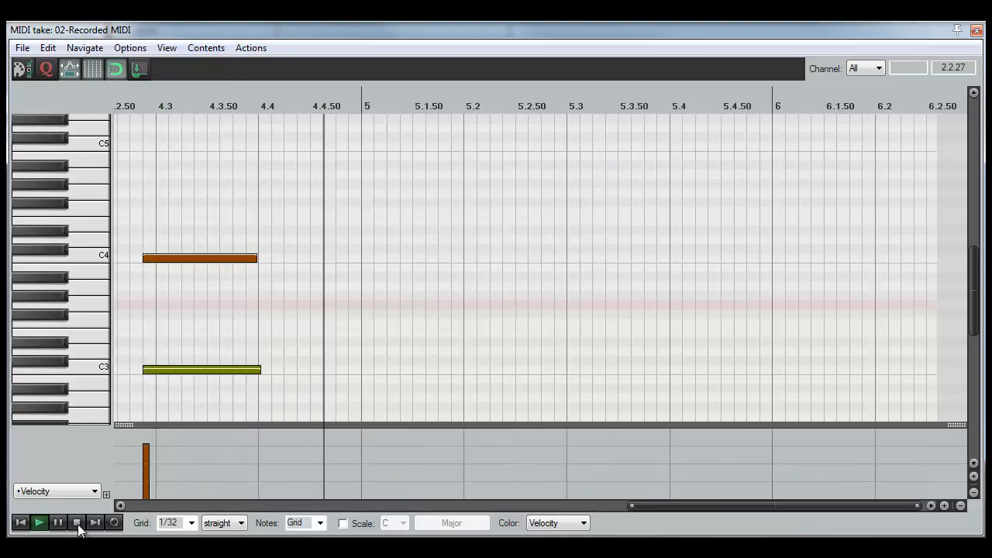
click(76, 523)
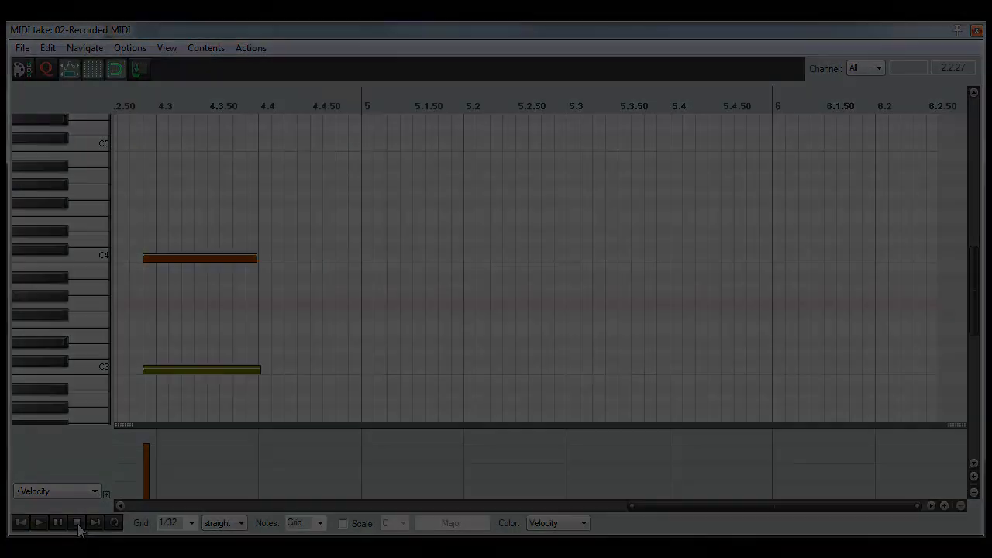